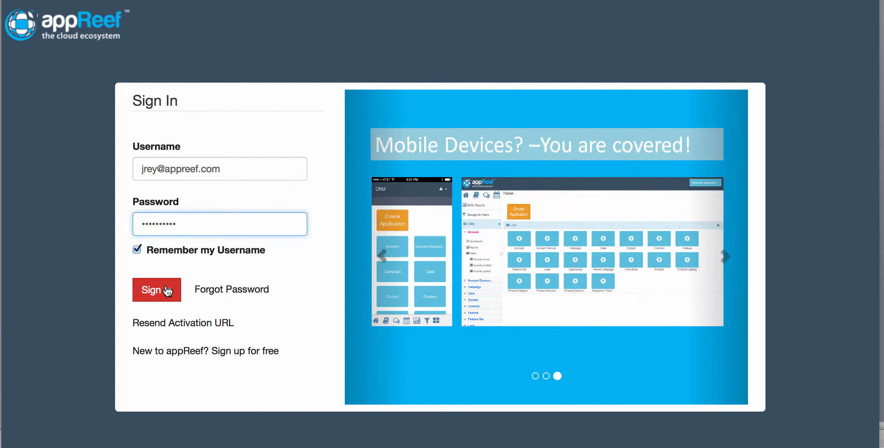
Step: Sign in with the credentials already filled in and open the Setup administration console
click(167, 290)
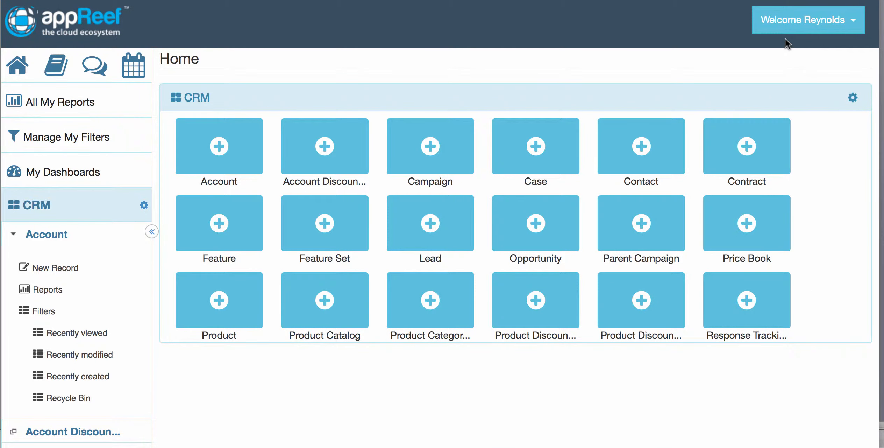
click(810, 35)
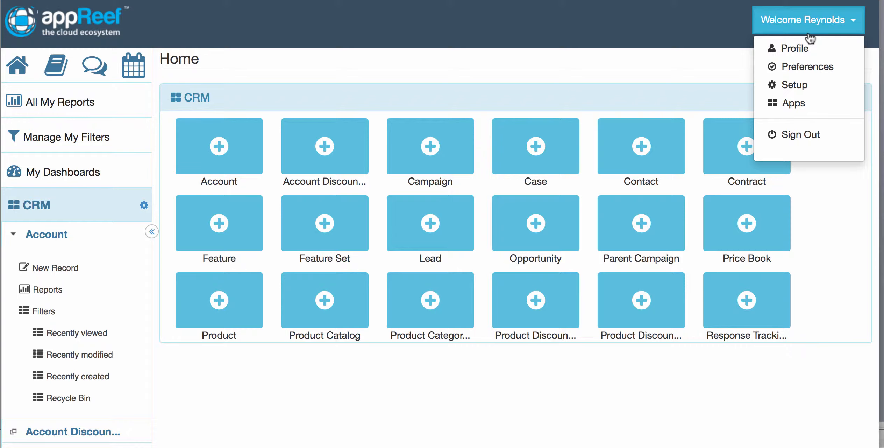
click(800, 88)
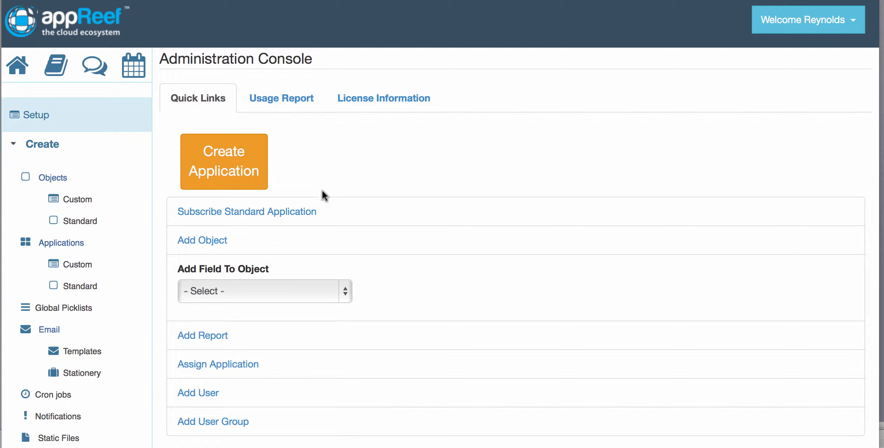
Step: Create an application labelled Cruise Reservations with the objects Ship, Cruise, Reservation, Passenger and Room
click(241, 172)
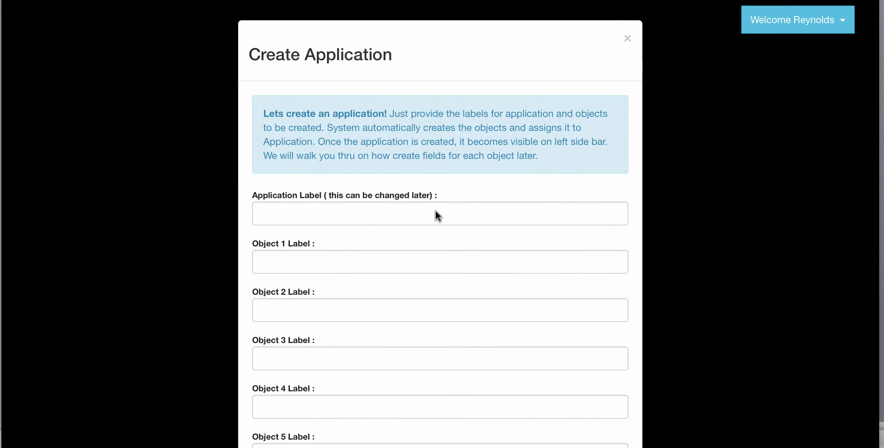
scroll(434, 227, down, 3)
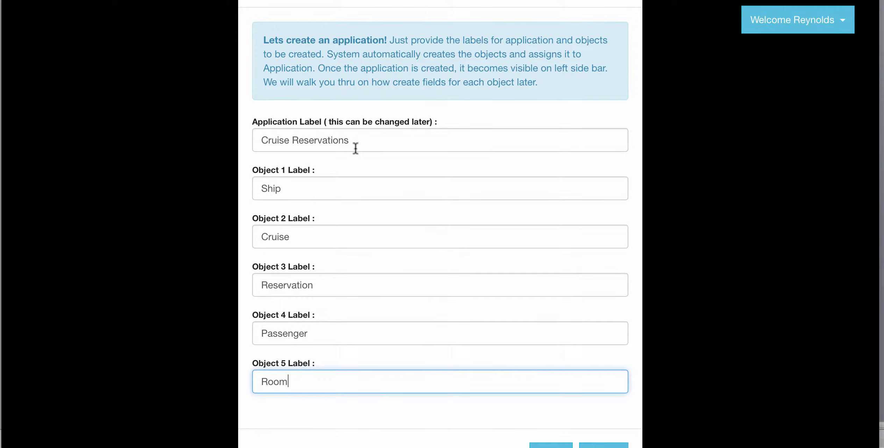
scroll(331, 339, down, 2)
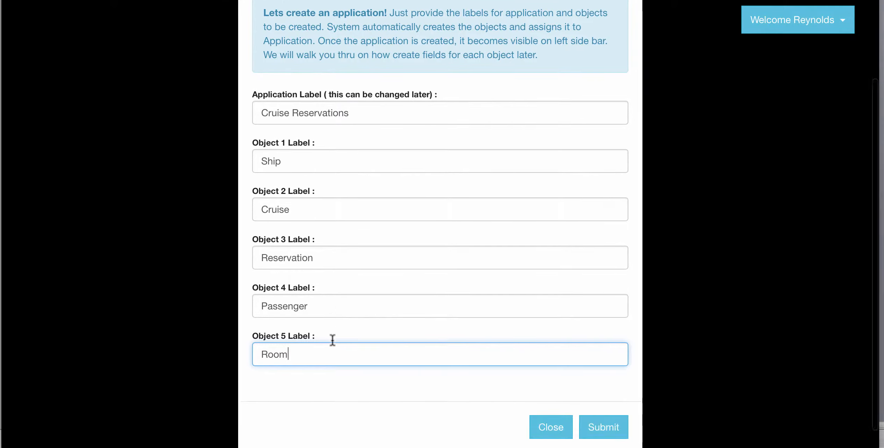
scroll(332, 340, down, 2)
click(350, 377)
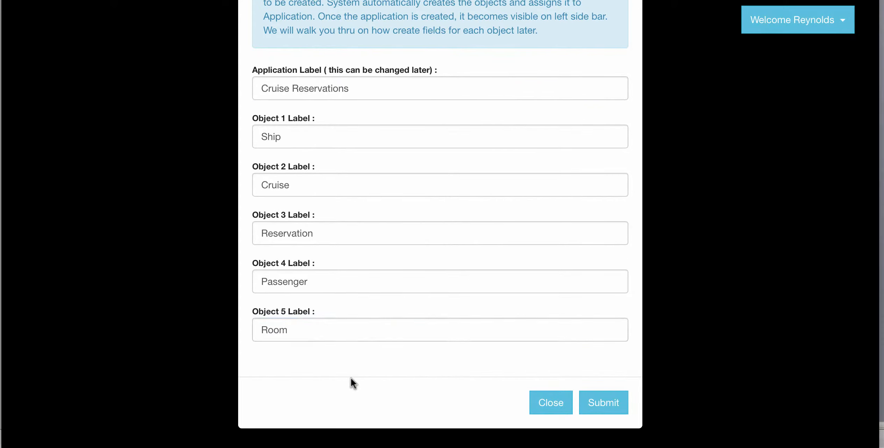
click(599, 405)
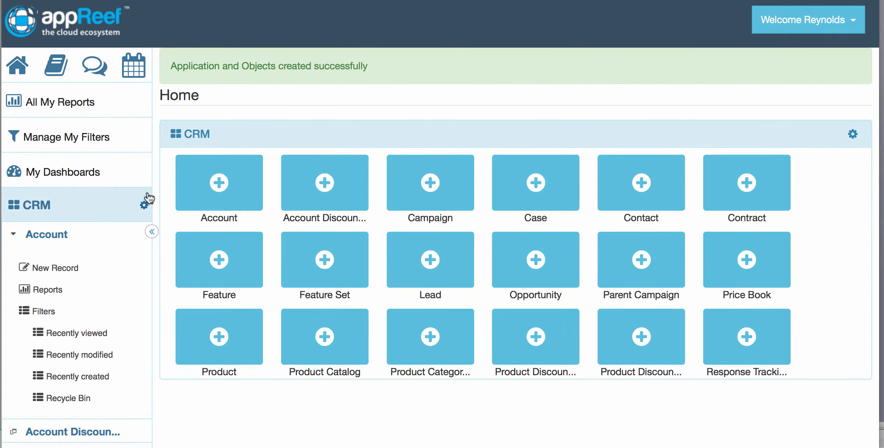
Step: Switch from CRM to the Cruise Reservations application and start adding a field to its Ship object
click(144, 206)
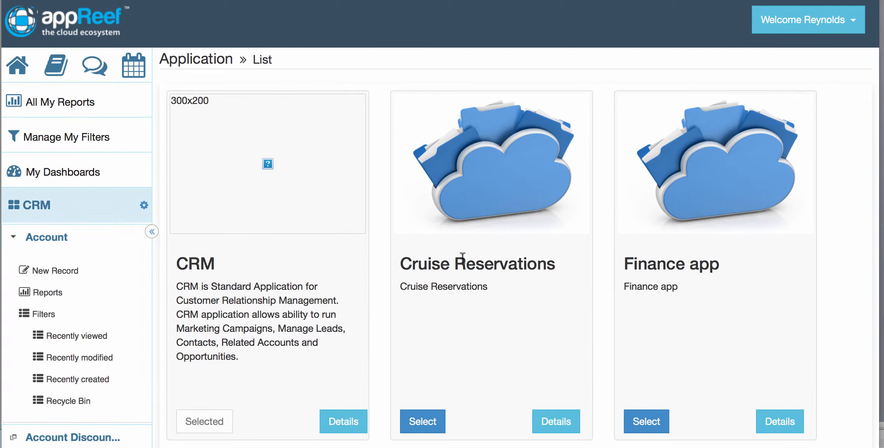
click(425, 421)
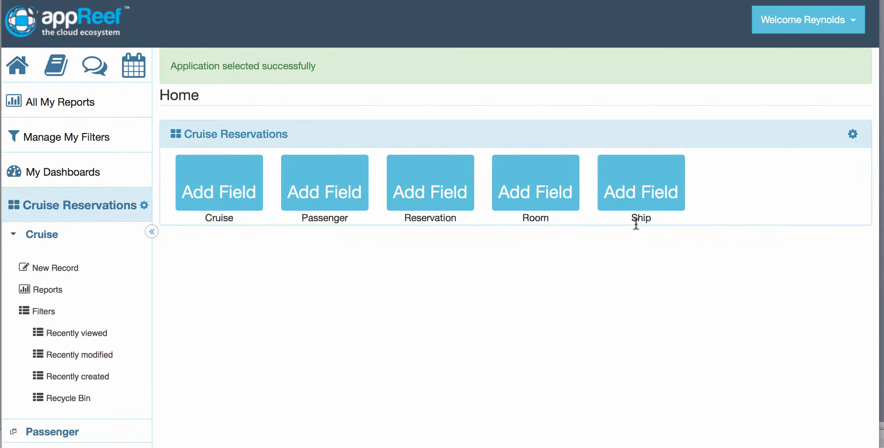
click(643, 200)
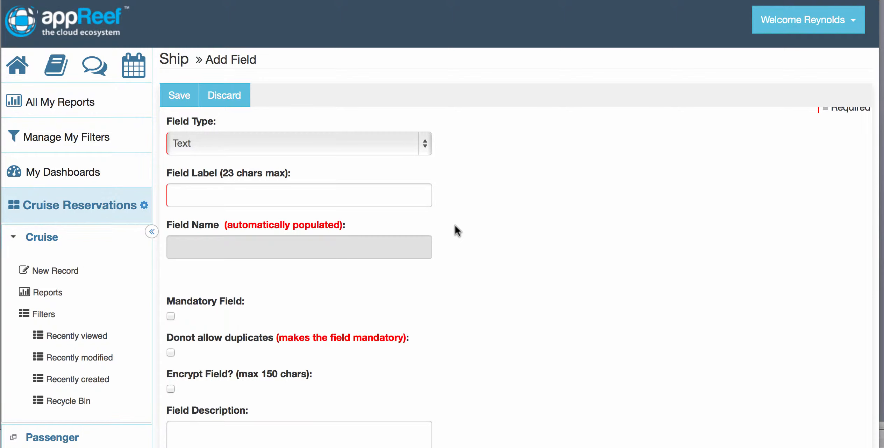
Step: Define the new Ship field as type Integer, displayed as Text Field, with the label Length
scroll(471, 201, down, 1)
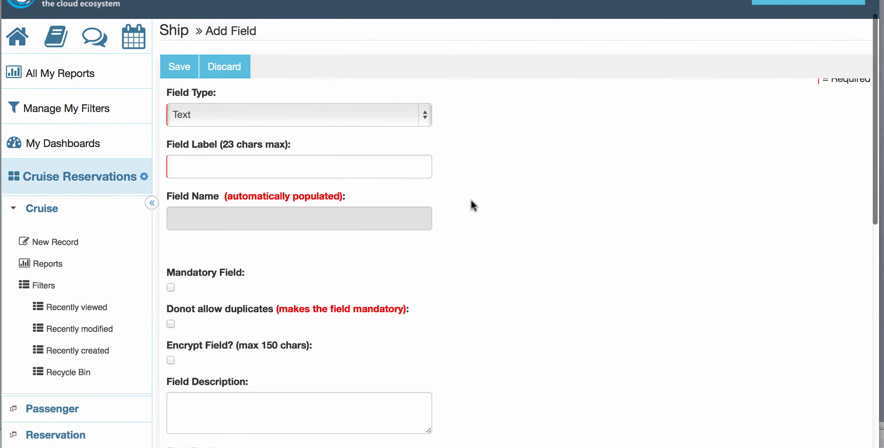
click(354, 115)
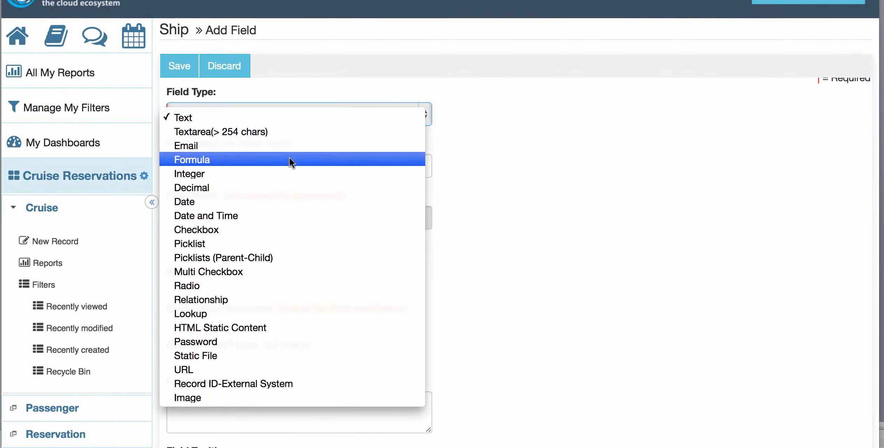
click(286, 172)
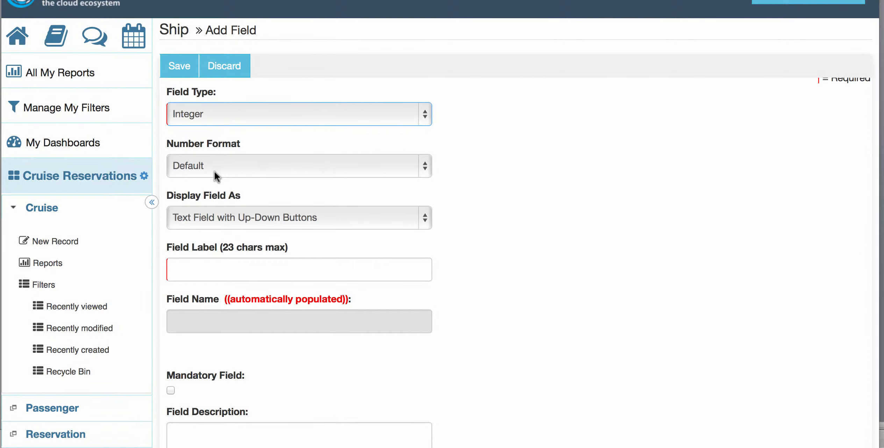
click(237, 214)
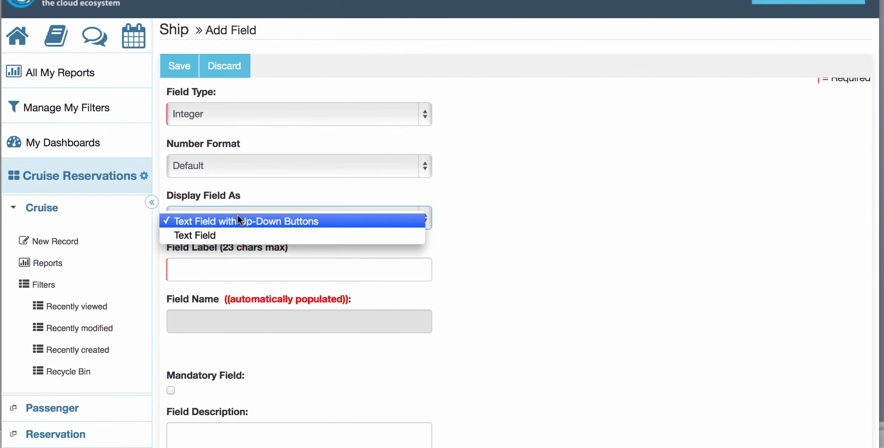
click(225, 233)
click(221, 264)
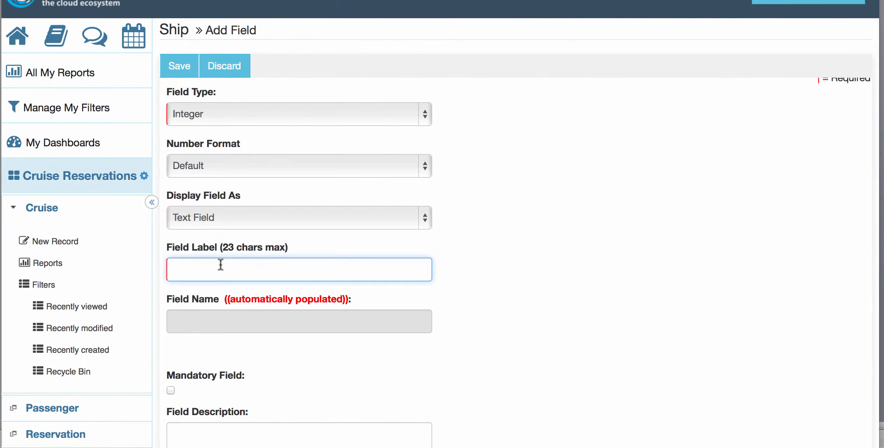
text(Length)
click(210, 341)
Step: Make the Length field mandatory with a default value of 500 and save it
scroll(209, 340, down, 3)
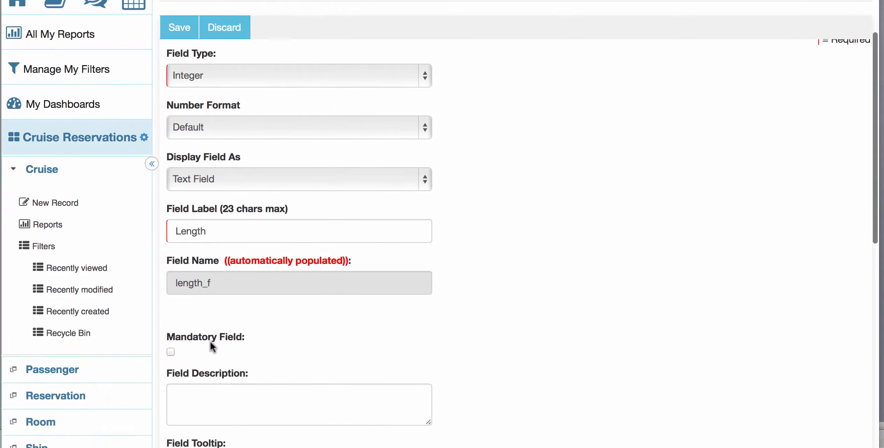
scroll(210, 340, down, 2)
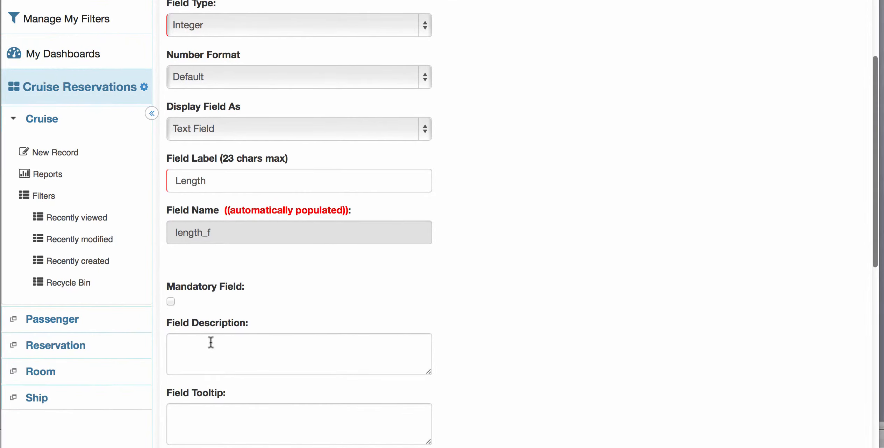
scroll(391, 285, down, 5)
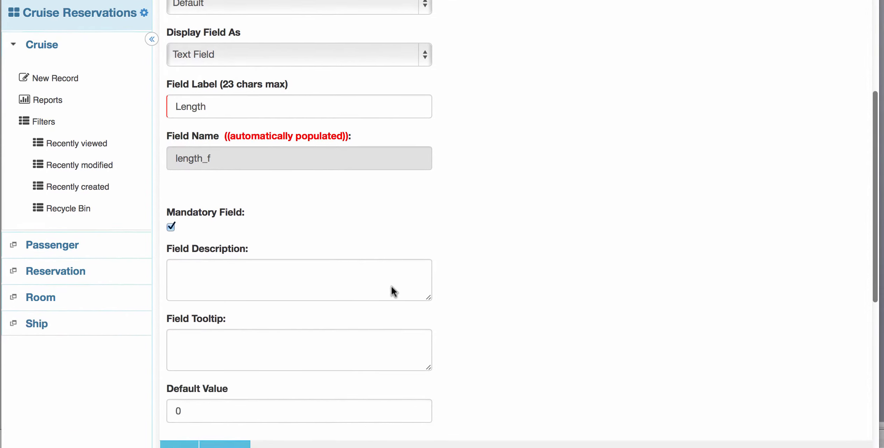
click(224, 347)
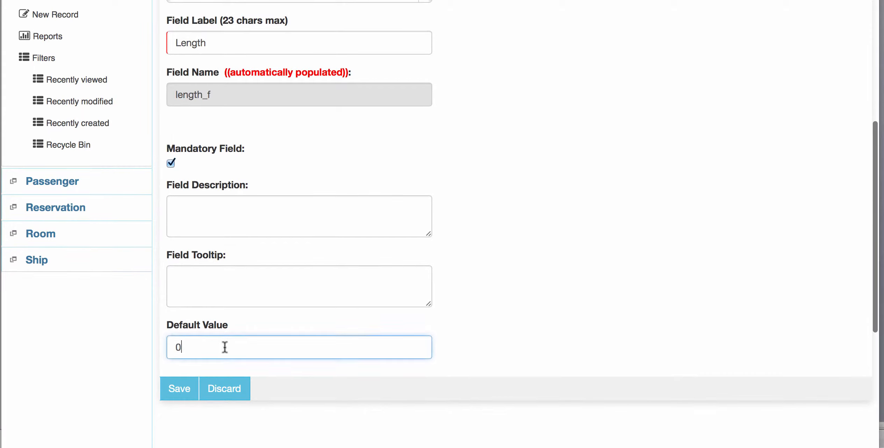
key(BackSpace)
text(500)
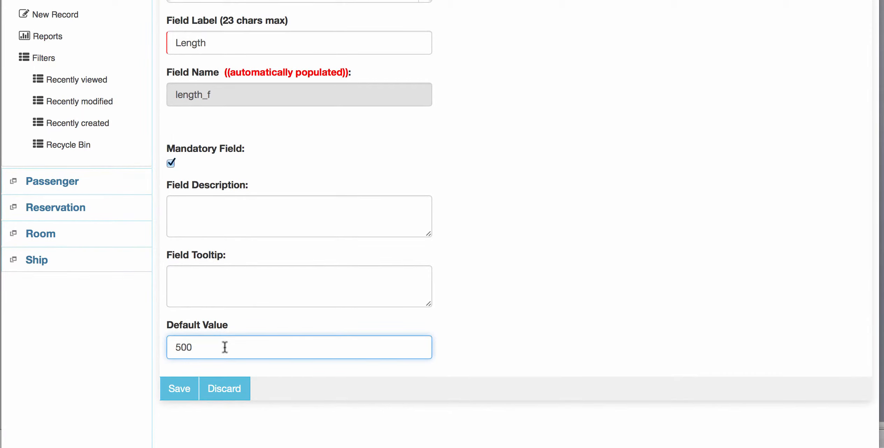
click(493, 314)
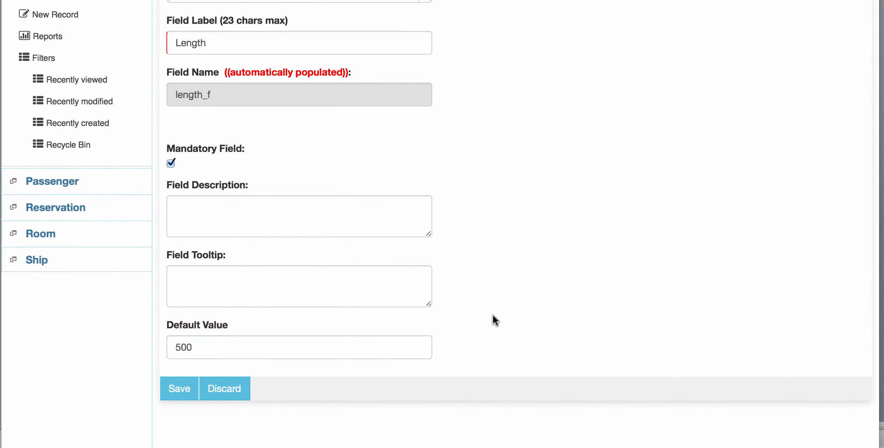
click(175, 394)
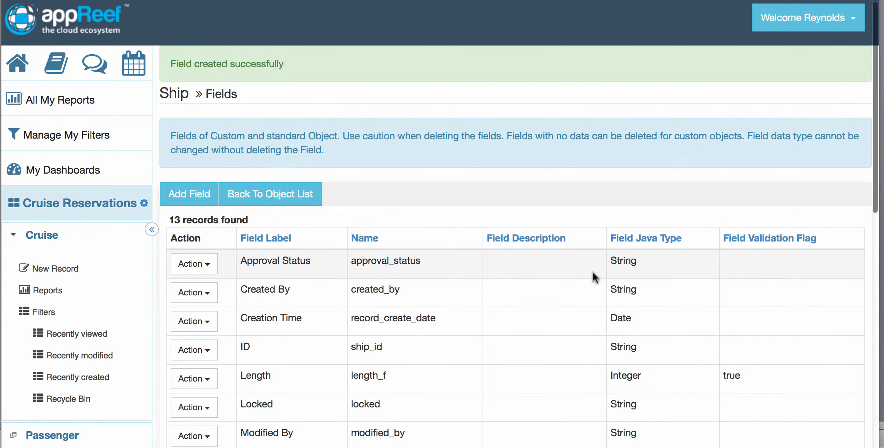
Step: Review the Ship object's list of fields and return to the home page
scroll(593, 272, down, 8)
scroll(467, 271, up, 3)
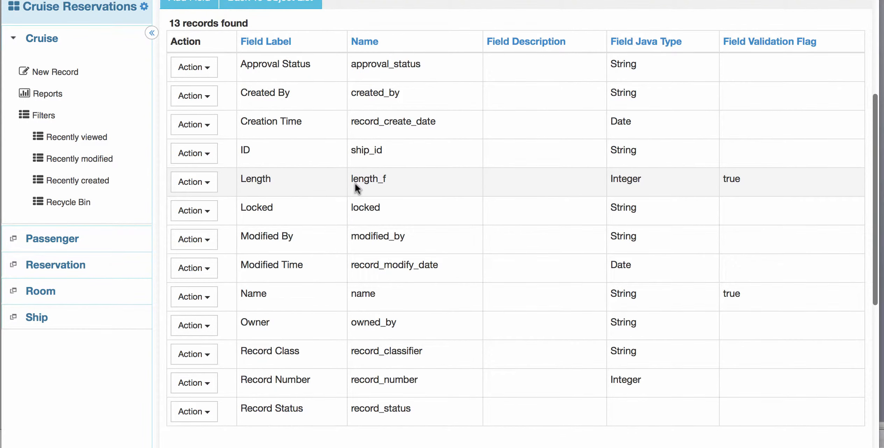
scroll(354, 182, up, 6)
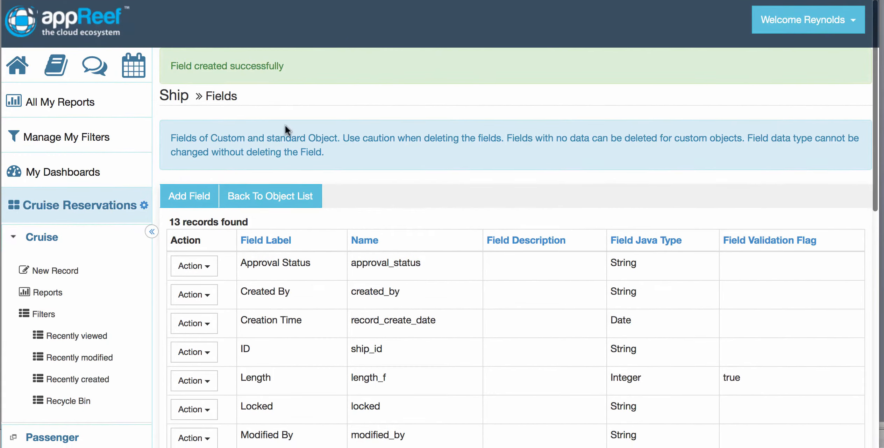
click(18, 66)
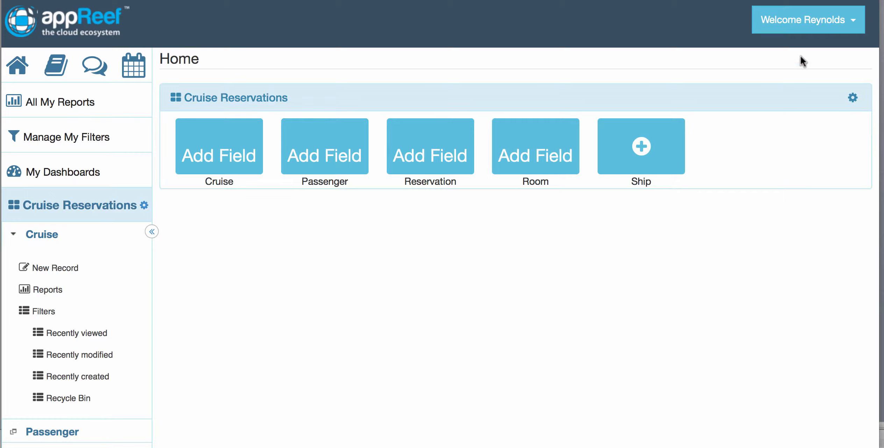
Step: Open the field list of the custom object Ship from the Setup area
click(807, 27)
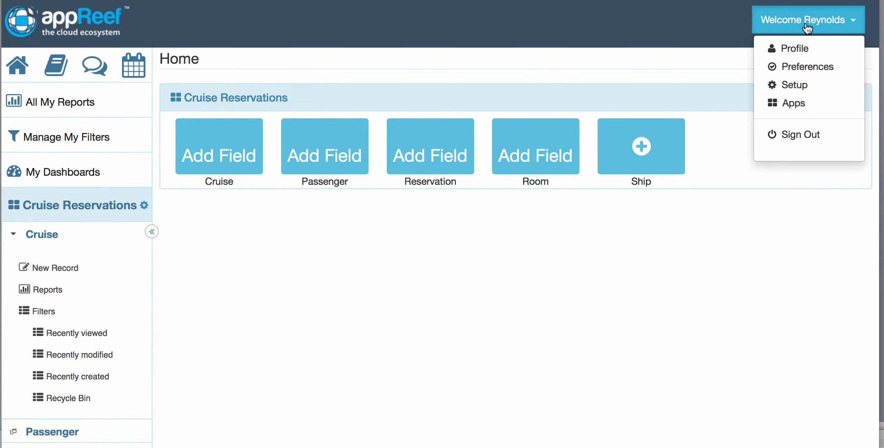
click(806, 86)
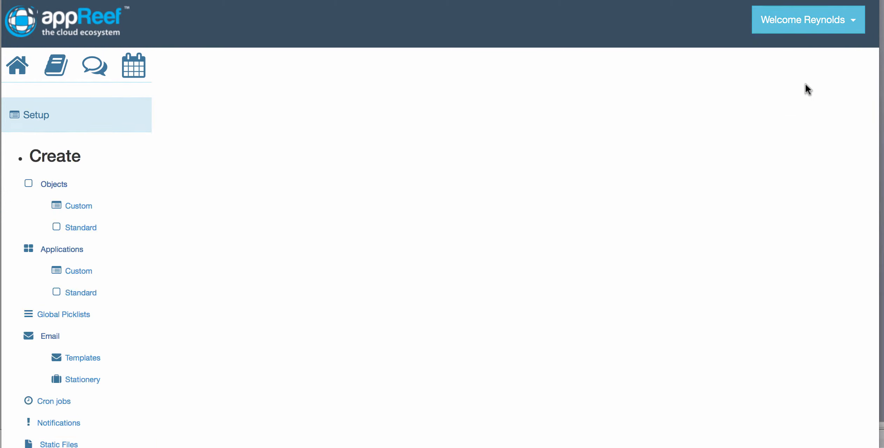
click(77, 200)
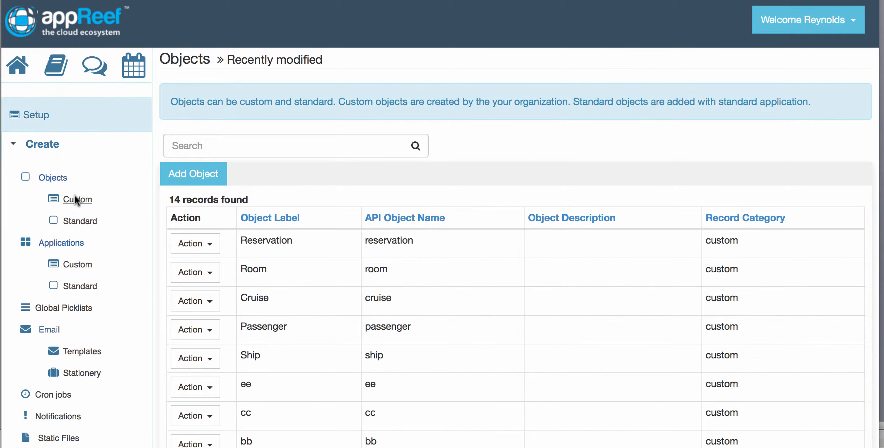
scroll(250, 254, down, 2)
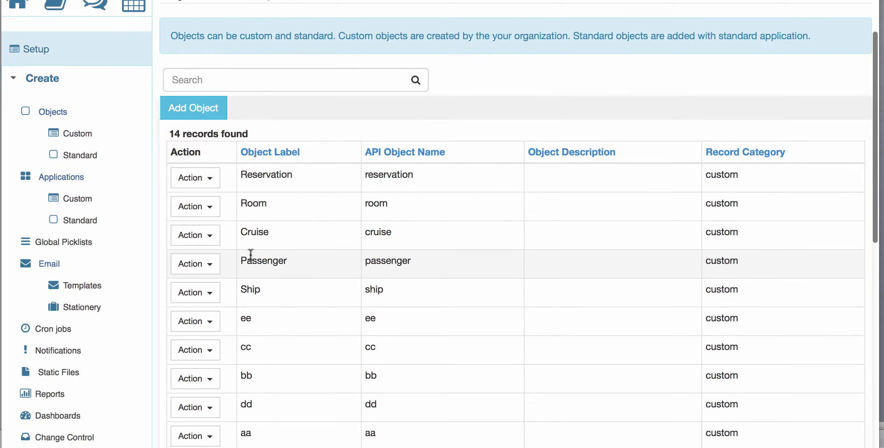
click(207, 295)
scroll(207, 298, down, 5)
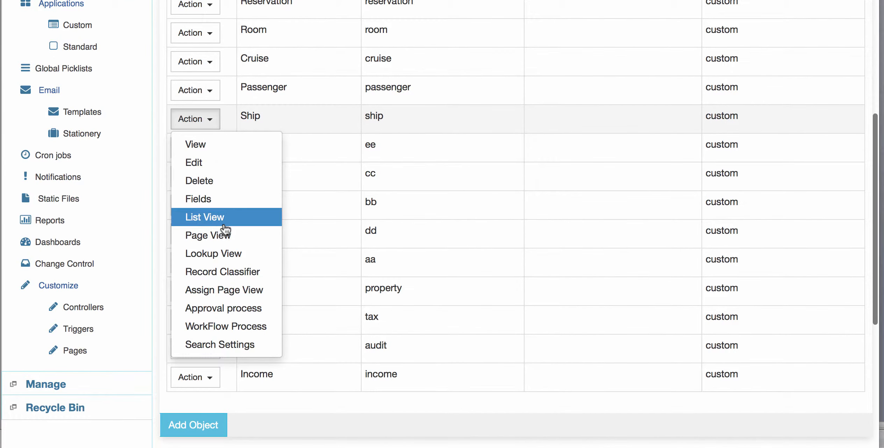
click(230, 198)
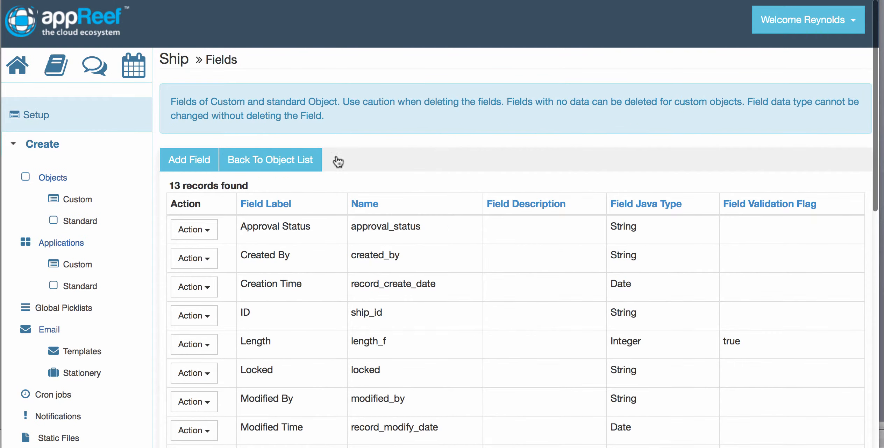
Step: Start a new Ship field of type Integer with the Default number format and the label Number of Rooms
click(190, 158)
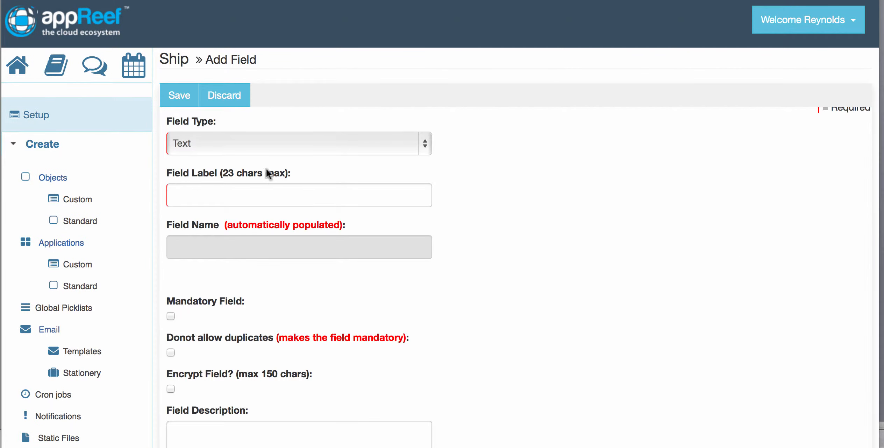
click(277, 143)
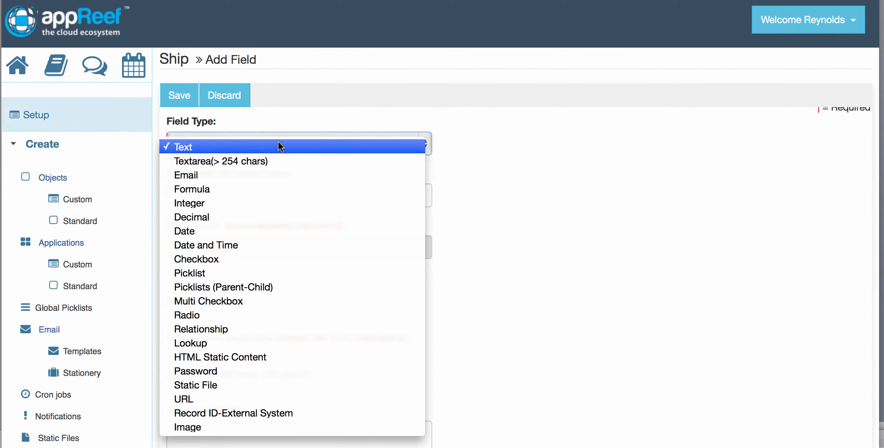
click(252, 207)
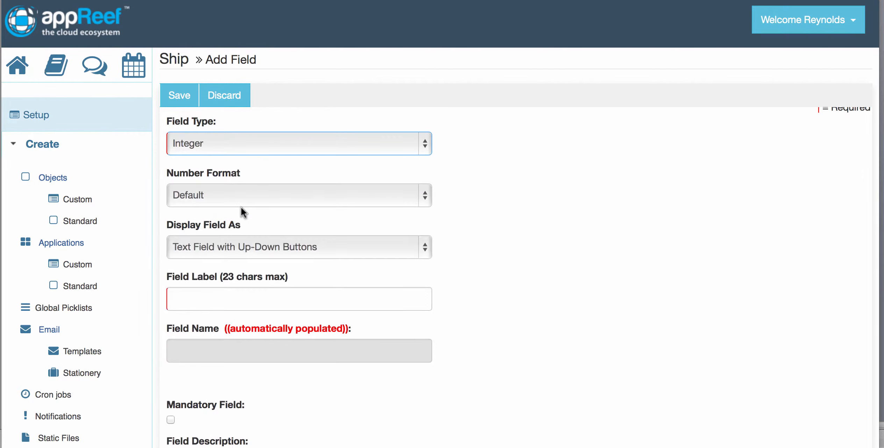
click(212, 301)
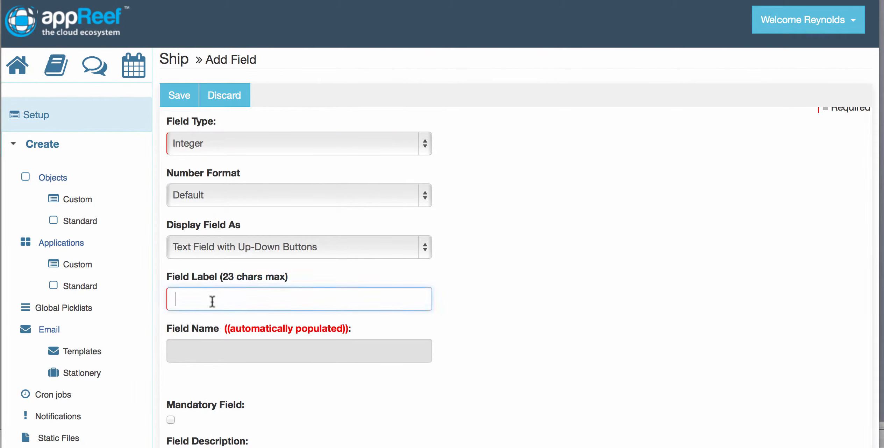
text(Number if)
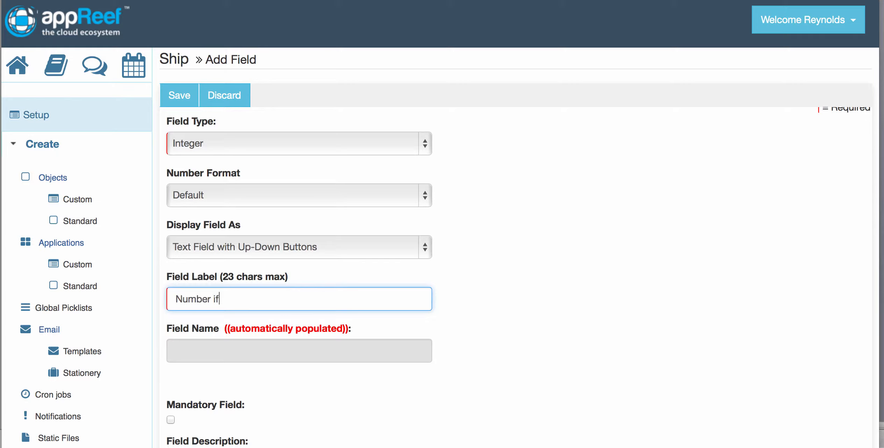
key(BackSpace)
key(BackSpace)
text(of Rooms)
click(272, 198)
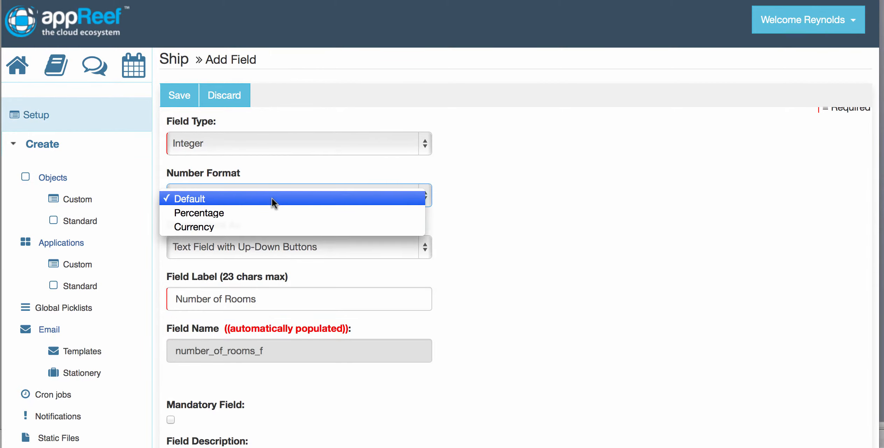
Step: Make the Number of Rooms field mandatory with a default value of 100 and save it
scroll(482, 252, down, 5)
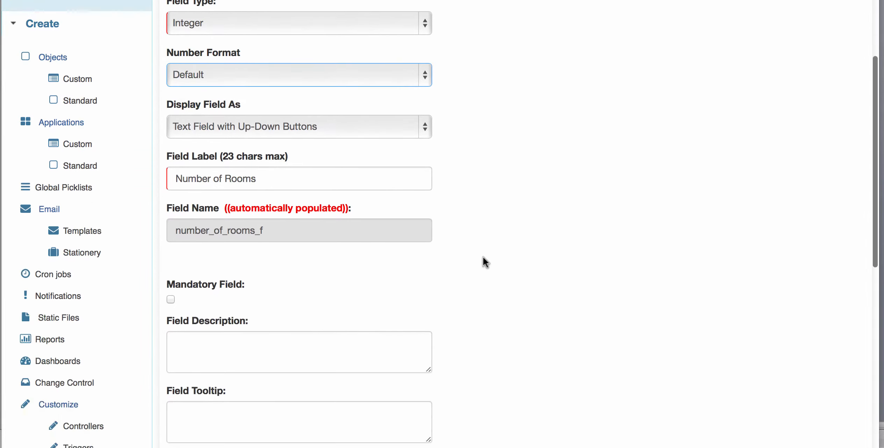
click(171, 285)
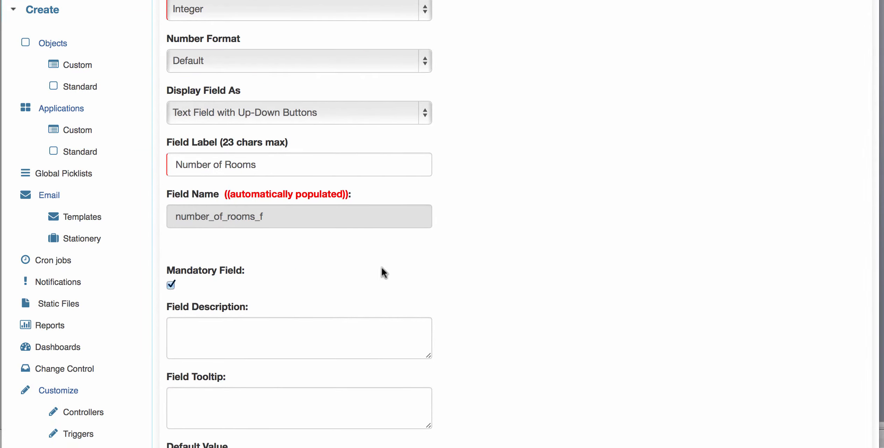
scroll(514, 273, down, 3)
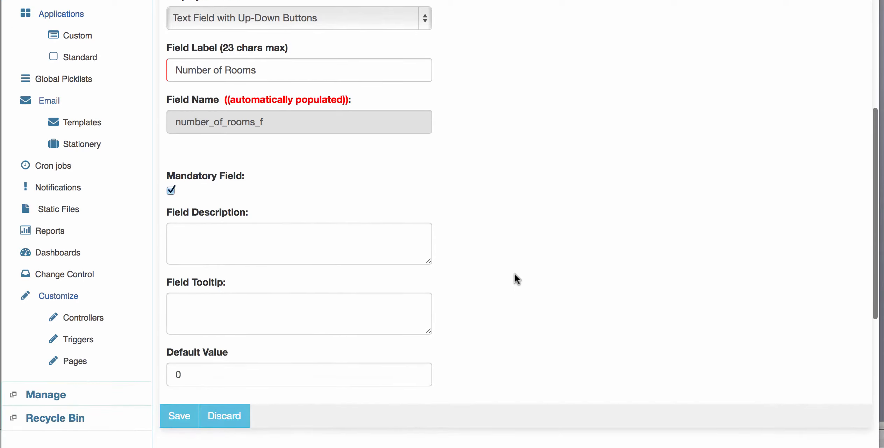
click(181, 378)
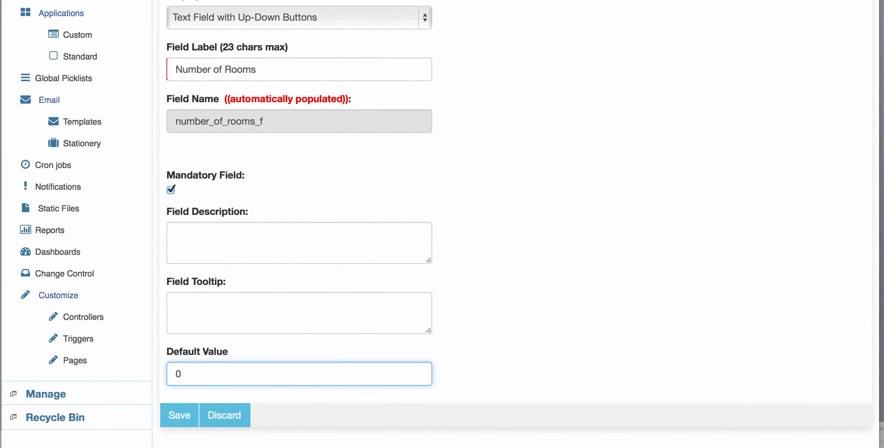
key(BackSpace)
text(100)
click(508, 291)
click(198, 415)
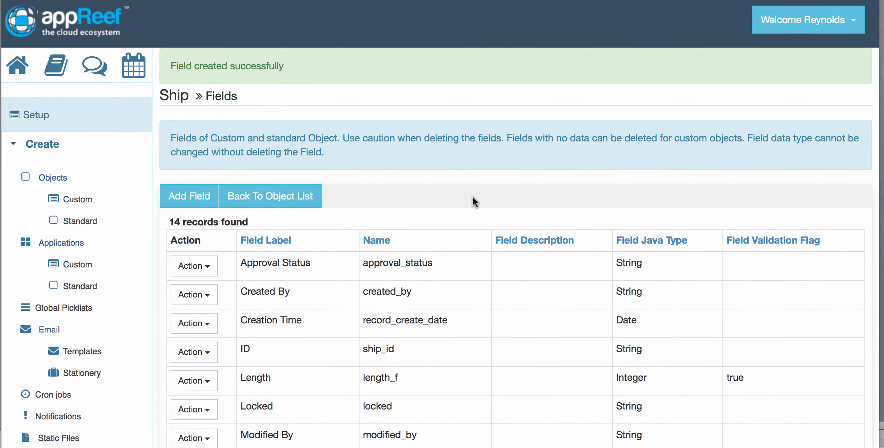
Step: Check the Ship field list and start another field of type Text with the label Ship Number
scroll(472, 196, down, 5)
scroll(472, 196, down, 3)
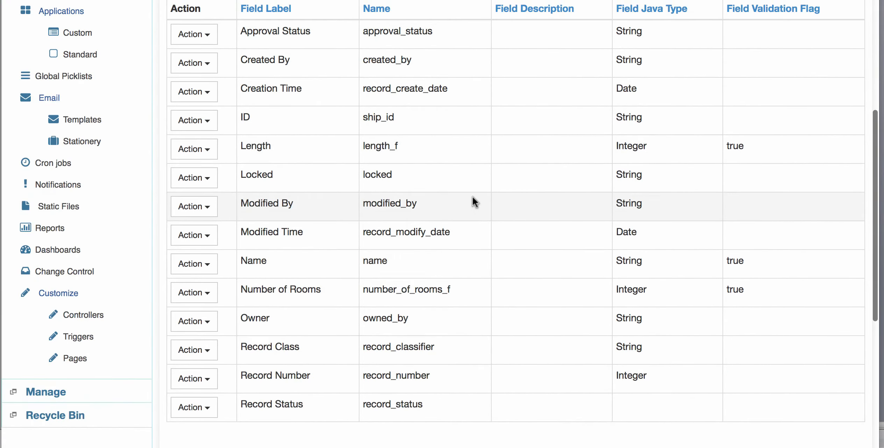
scroll(365, 284, up, 8)
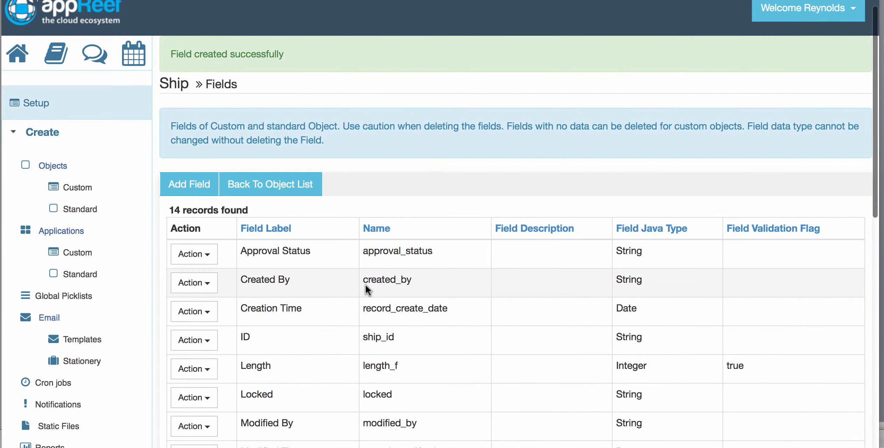
click(185, 181)
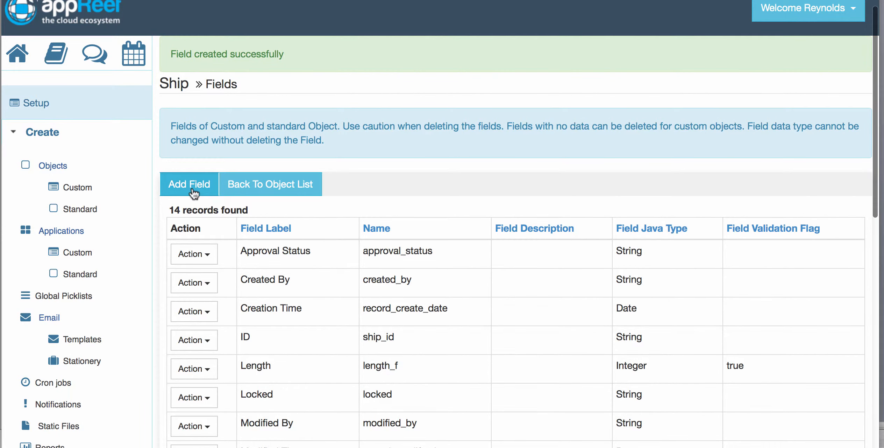
click(343, 146)
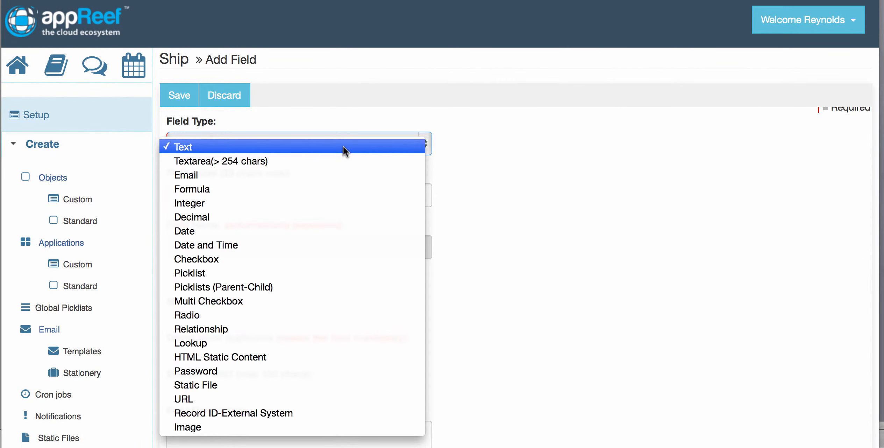
click(543, 154)
click(229, 189)
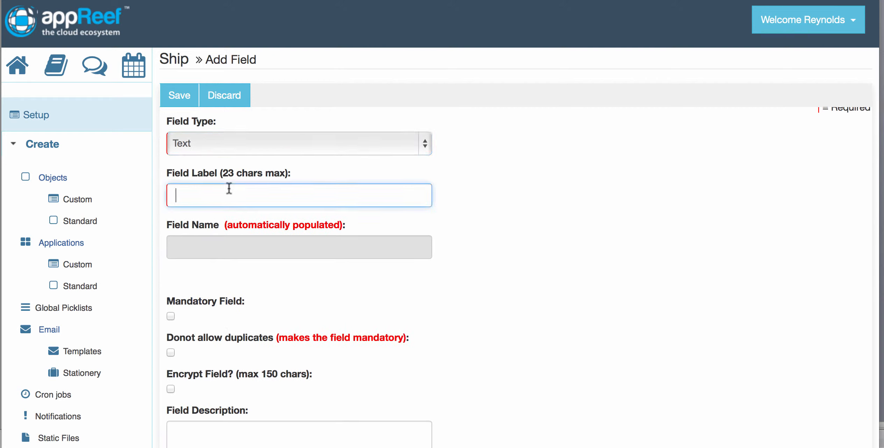
text(Ship Number)
Step: Make the Ship Number field mandatory, disallow duplicates and save the field
click(343, 300)
scroll(343, 300, down, 5)
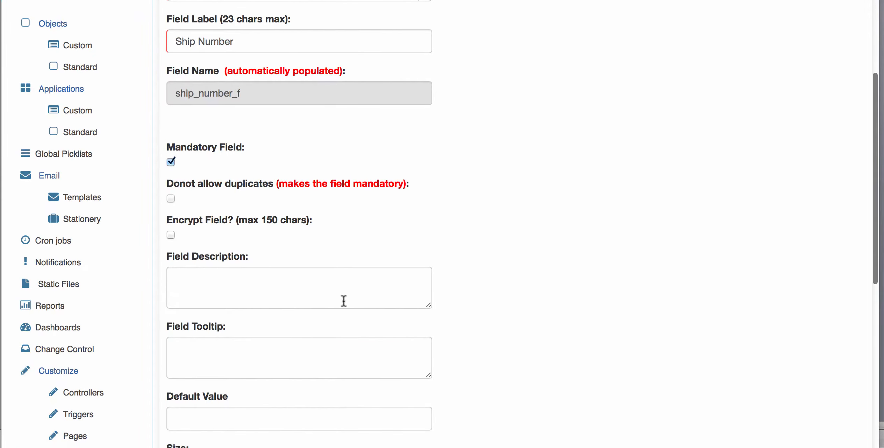
scroll(344, 300, down, 3)
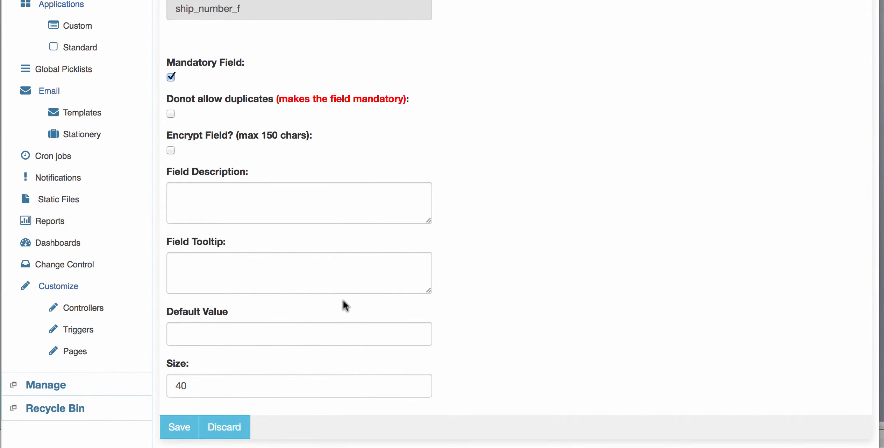
click(171, 113)
scroll(558, 175, down, 3)
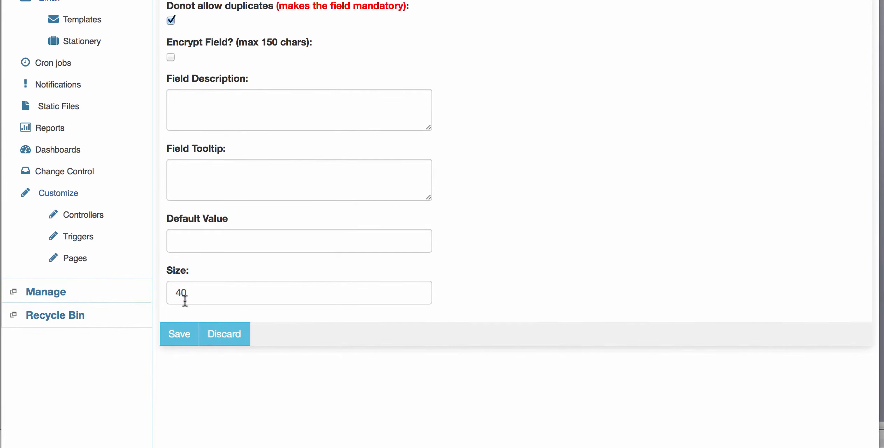
click(181, 334)
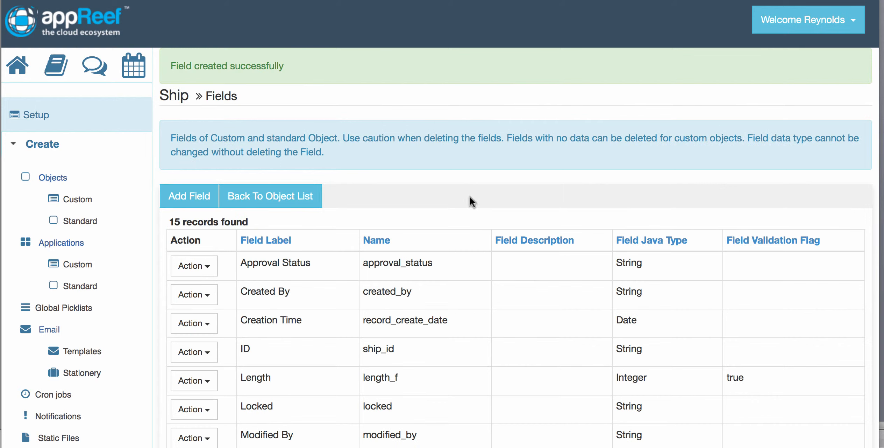
Step: Open a blank new Ship record in Cruise Reservations to examine its fields, and return to the home page
click(18, 65)
scroll(254, 278, down, 5)
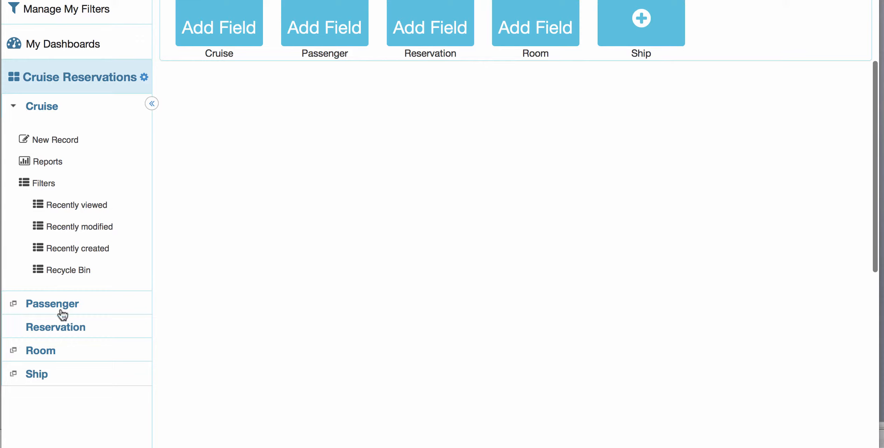
click(63, 382)
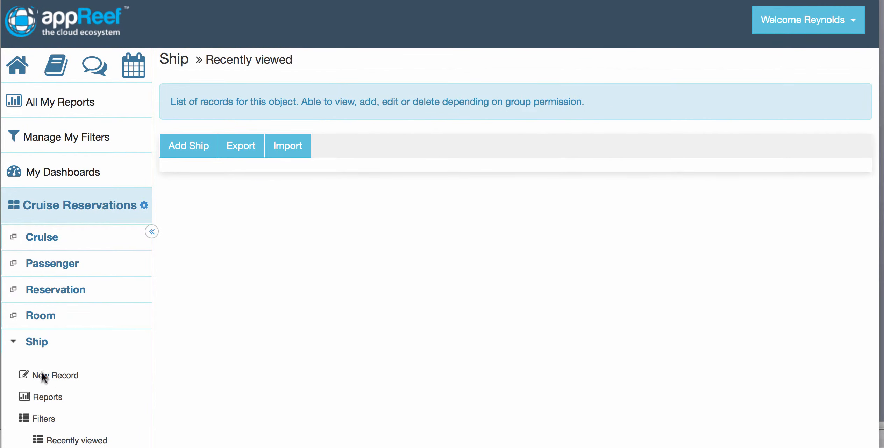
click(189, 147)
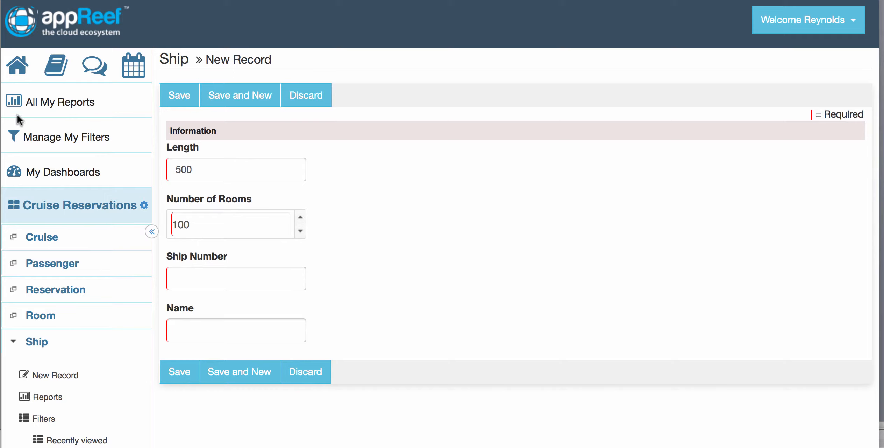
click(19, 65)
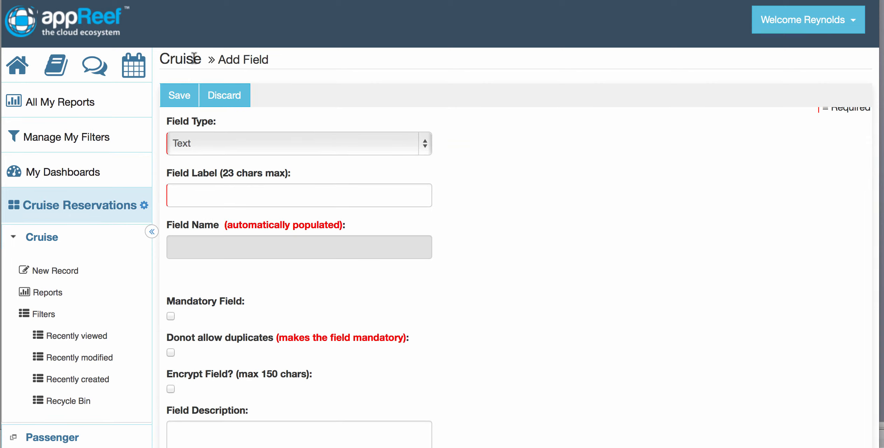
Step: Define the new Cruise field as a mandatory Picklist with the label Departure
click(207, 144)
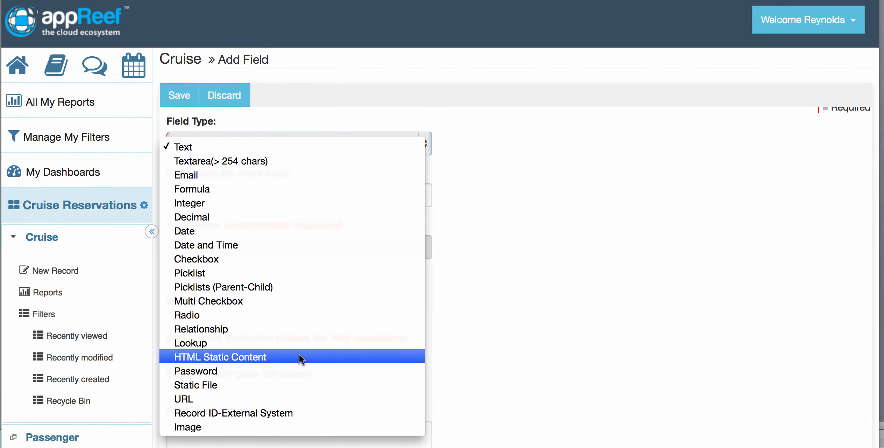
click(266, 273)
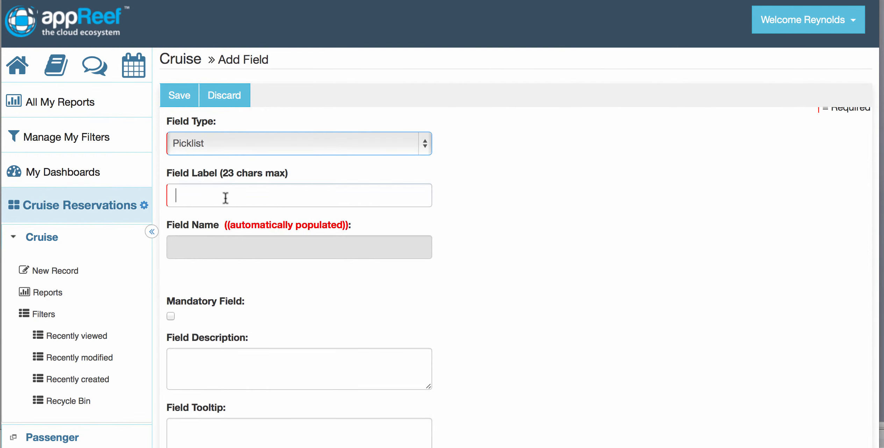
click(225, 198)
text(Departure)
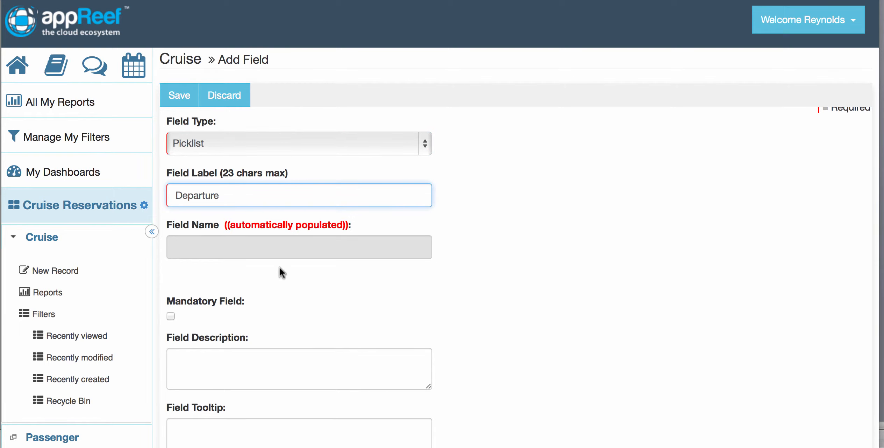
scroll(280, 273, down, 5)
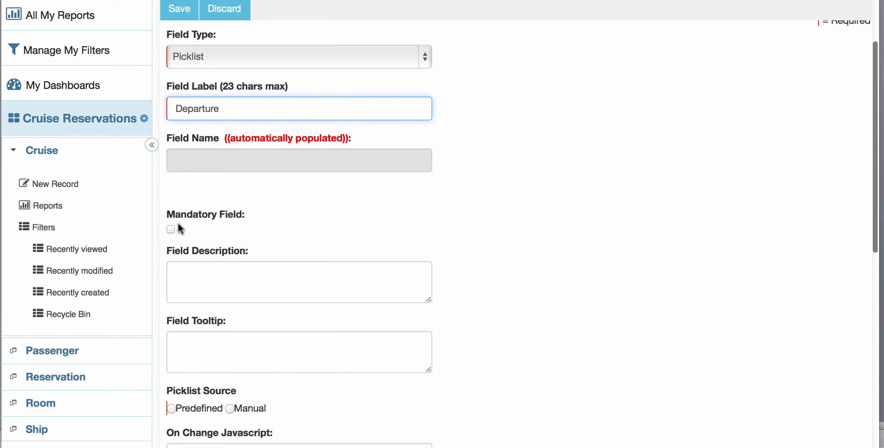
click(172, 229)
Step: Set the Departure picklist source to Manual with the values Houston and Galveston, and save the field
scroll(489, 227, down, 5)
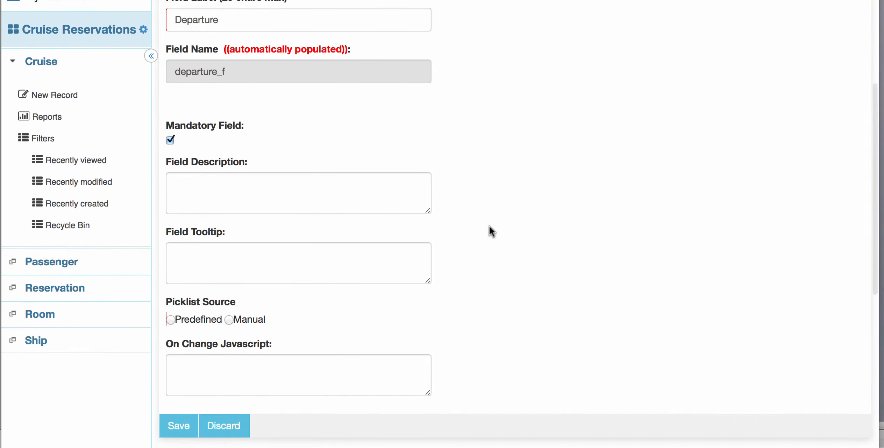
scroll(358, 278, down, 4)
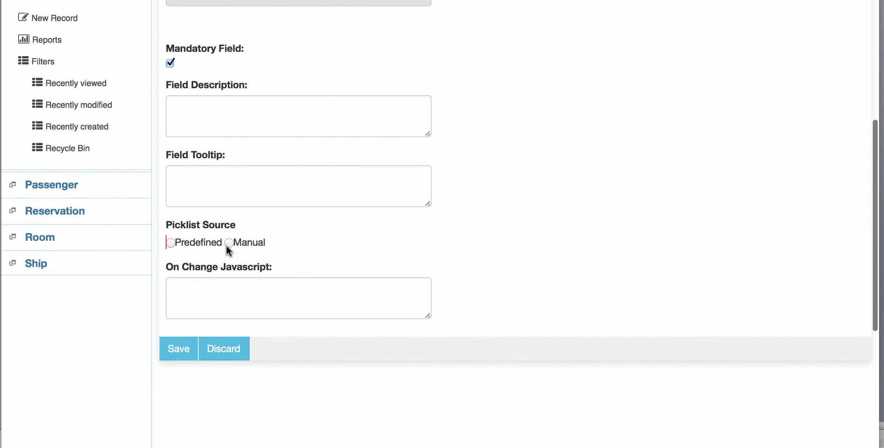
click(229, 242)
click(206, 289)
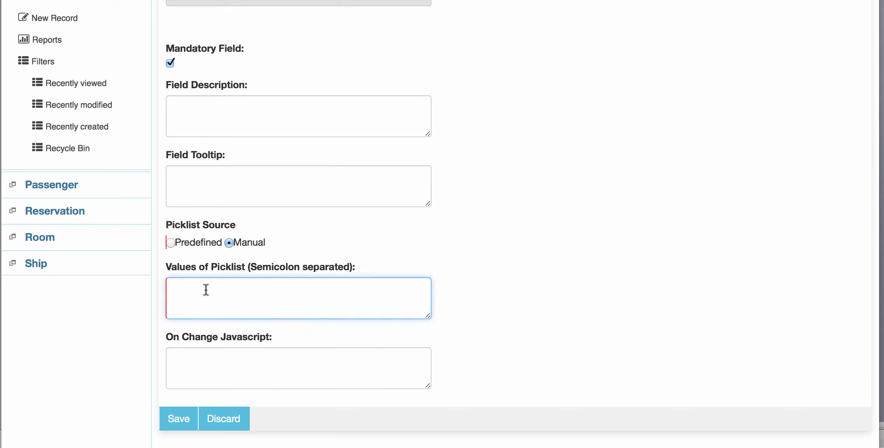
text(Houston;Ga;)
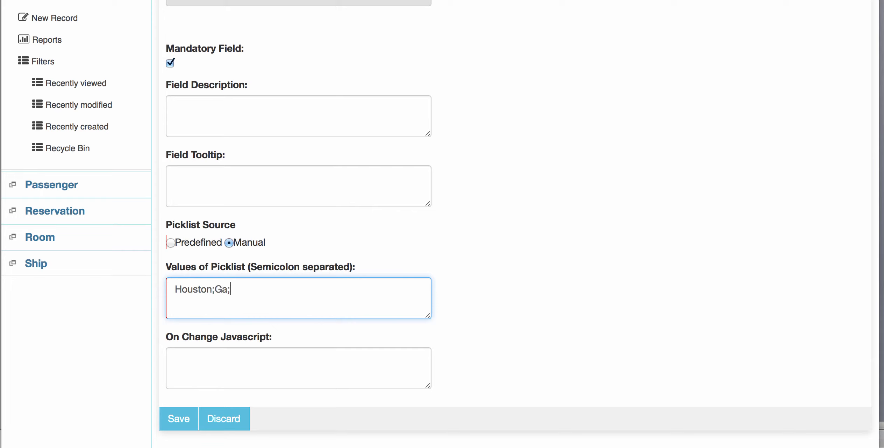
key(BackSpace)
text(lvens)
key(BackSpace)
text(ton)
click(180, 419)
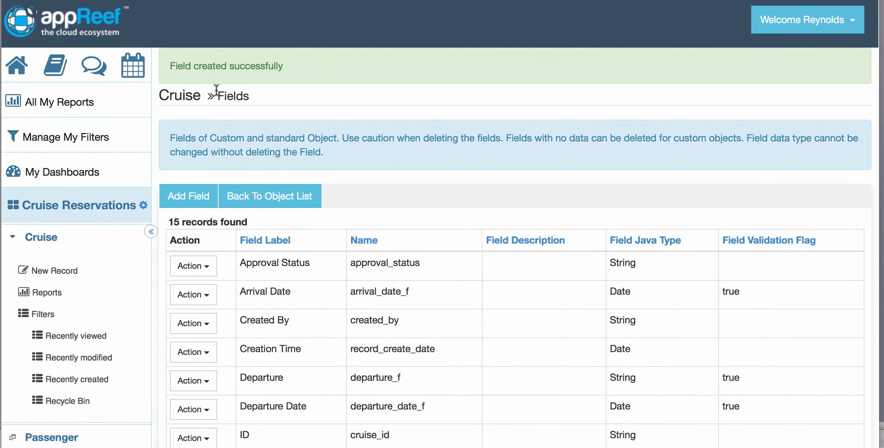
Step: Return to the home page and open a blank new Cruise record to examine its date, Departure and Name fields
click(20, 72)
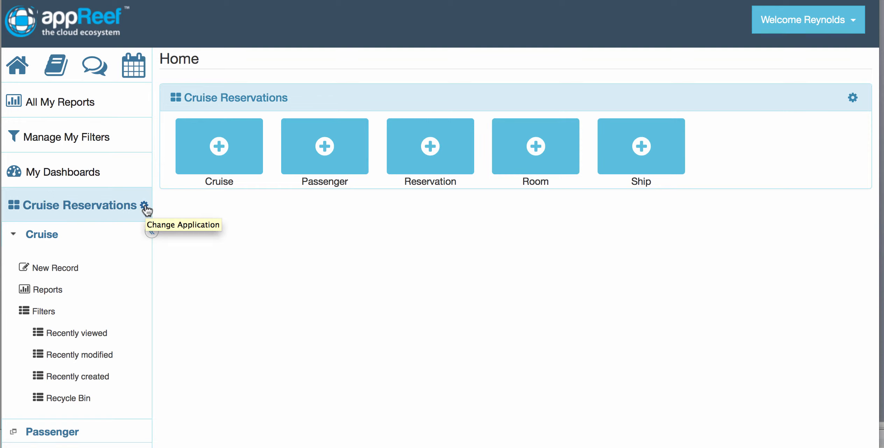
scroll(266, 286, down, 4)
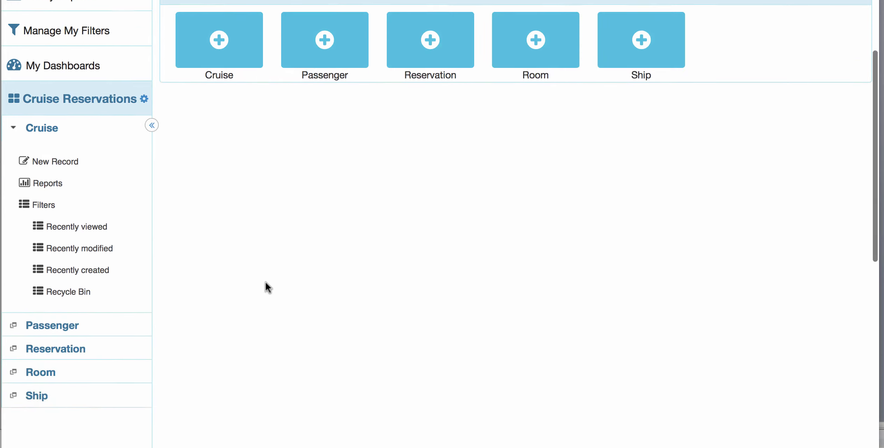
scroll(265, 281, up, 1)
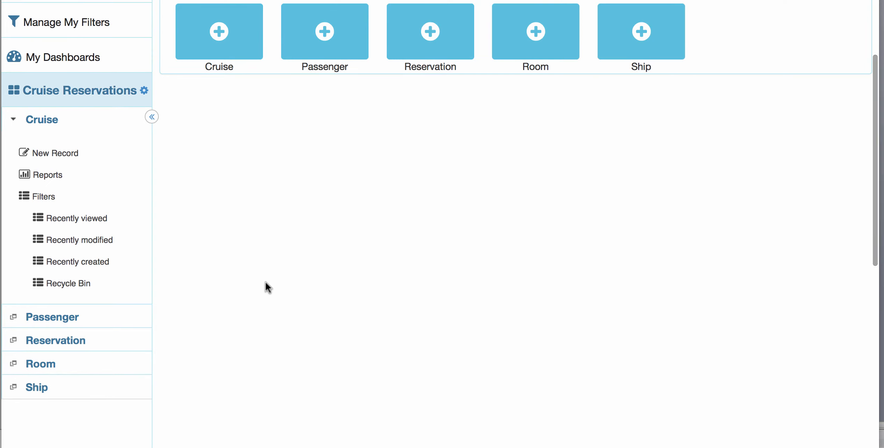
click(67, 153)
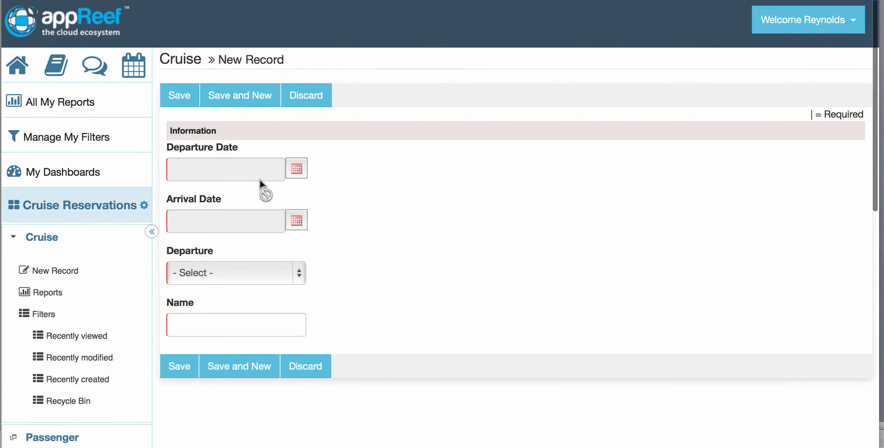
Step: Open a blank new Passenger record and examine its personal, address and nationality fields
scroll(381, 266, down, 3)
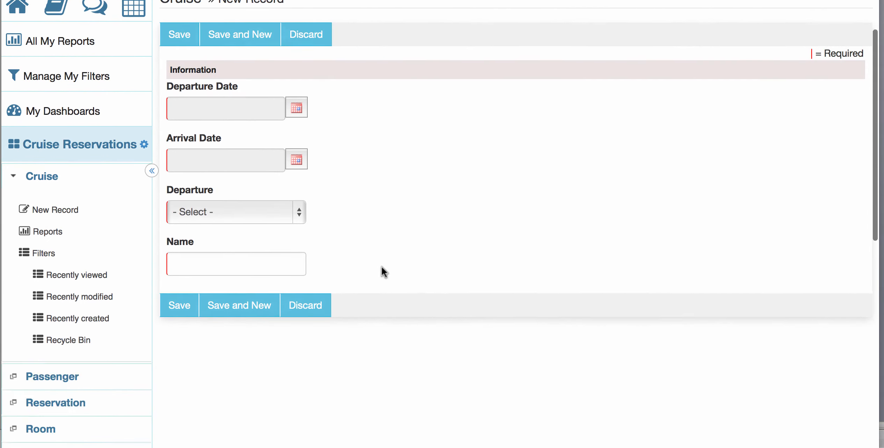
click(72, 335)
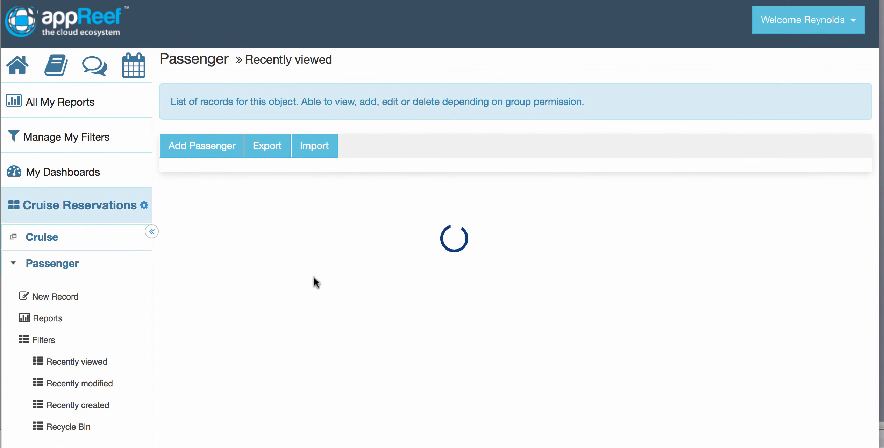
scroll(314, 276, down, 5)
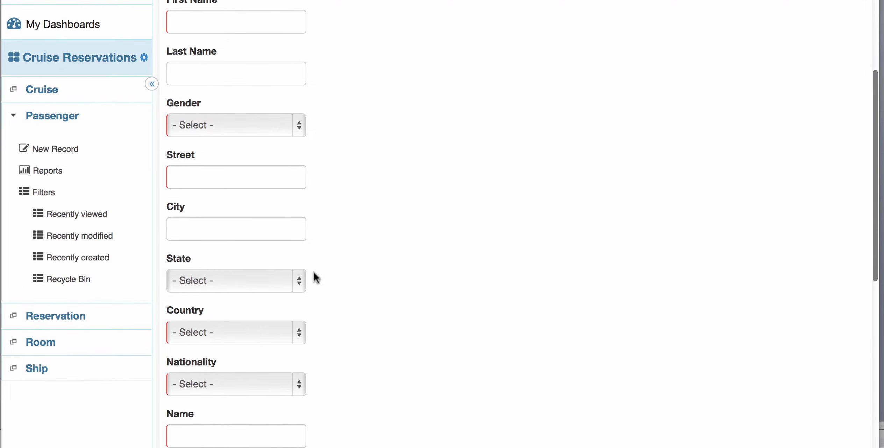
scroll(314, 272, down, 4)
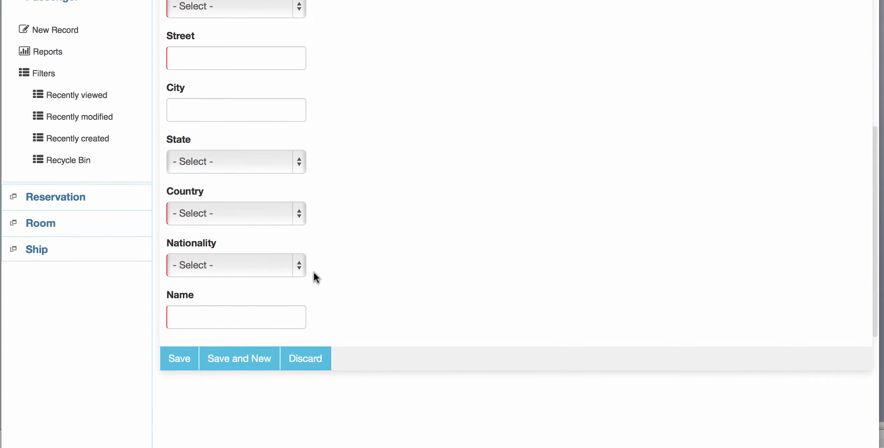
Step: Open a blank new Room record to examine its Category, Number, Type and Name fields
scroll(269, 209, up, 3)
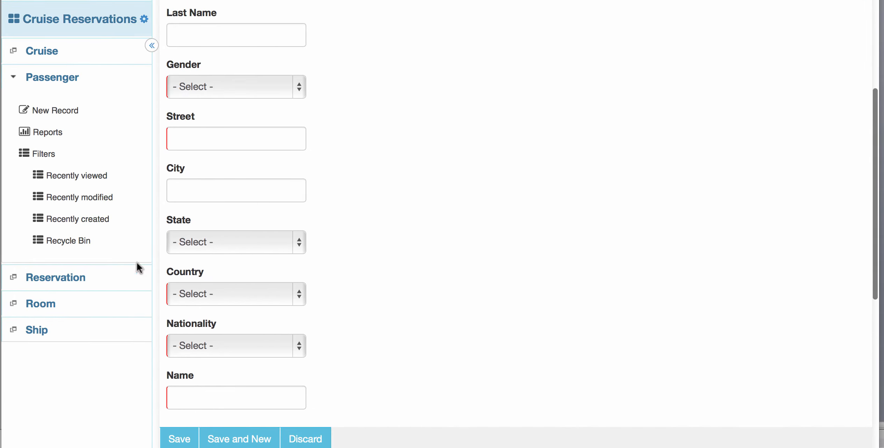
click(56, 303)
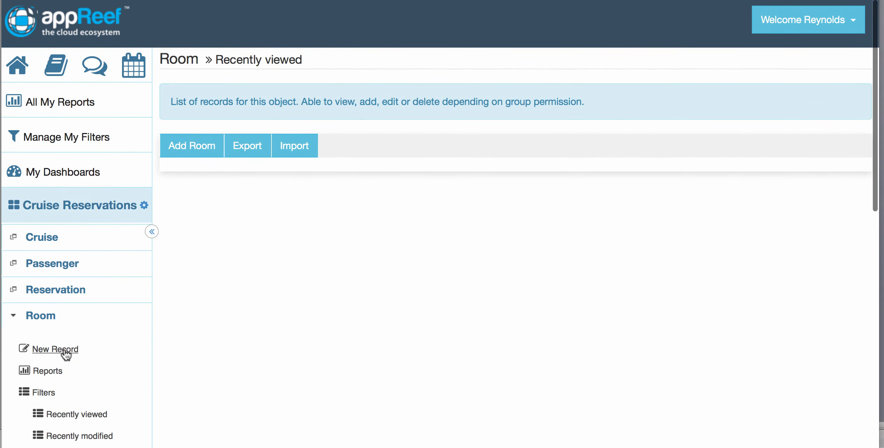
click(65, 350)
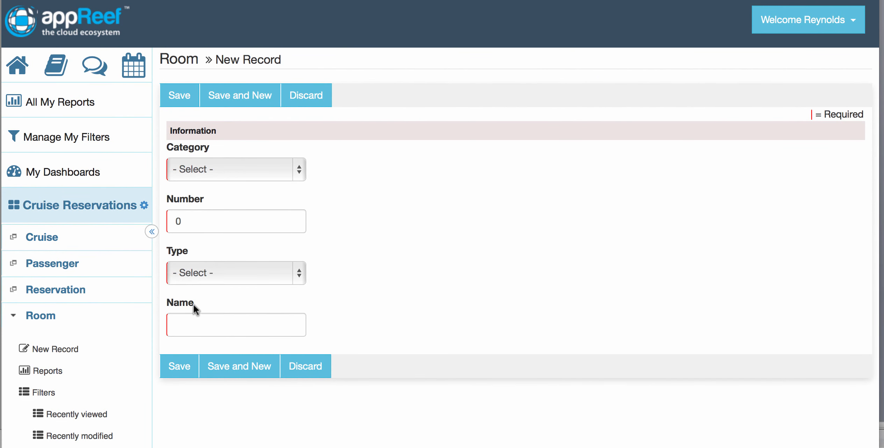
Step: Open a new Ship record to examine its Length, Number of Rooms, Ship Number and Name fields
scroll(369, 287, down, 5)
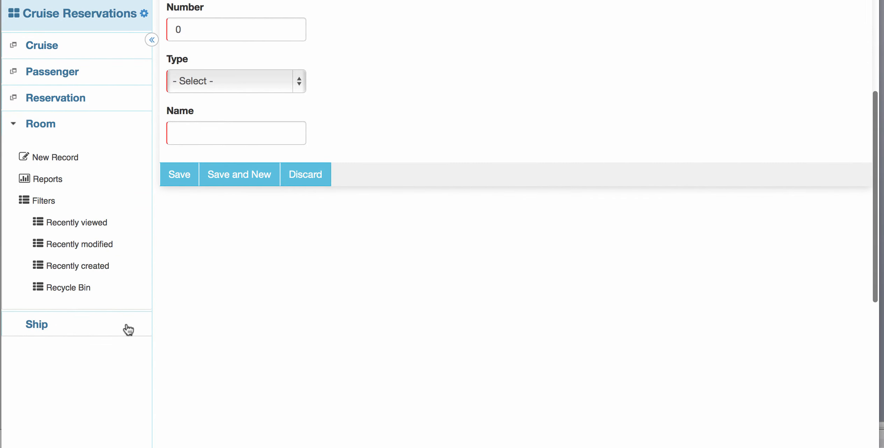
click(106, 329)
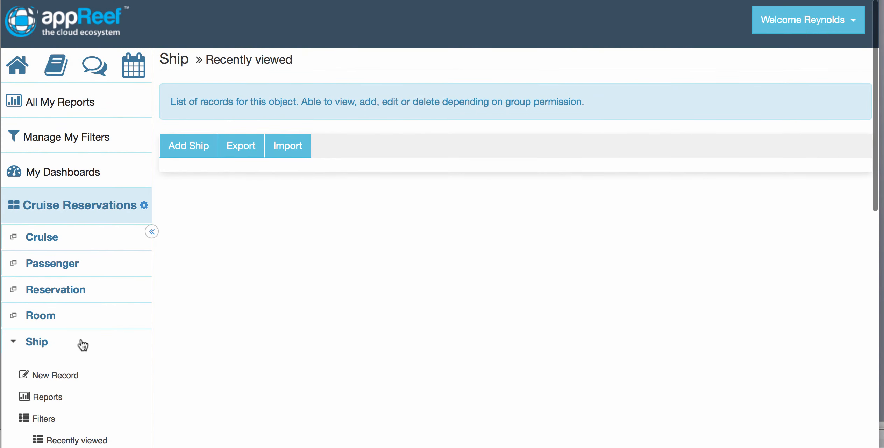
click(56, 375)
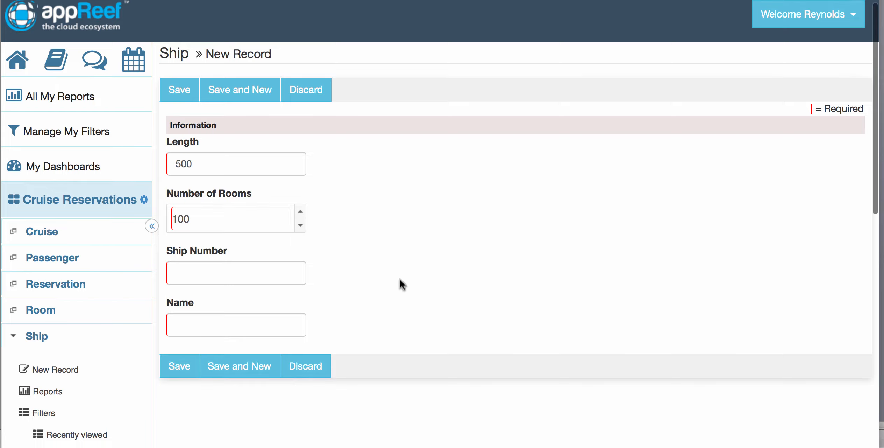
scroll(399, 279, down, 5)
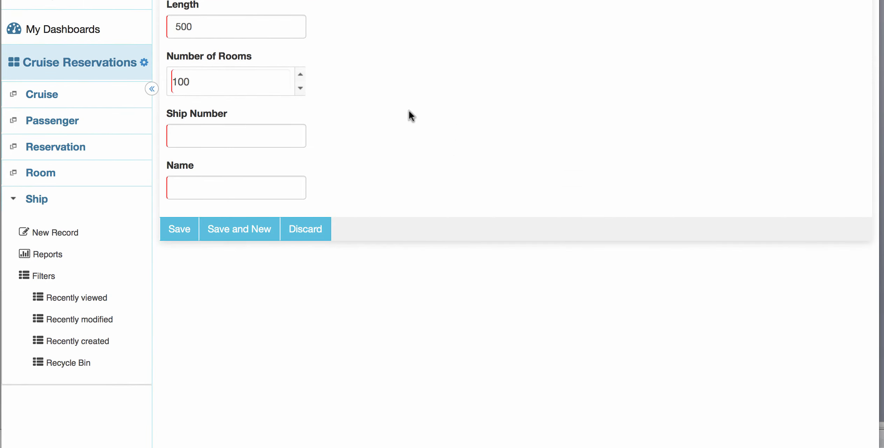